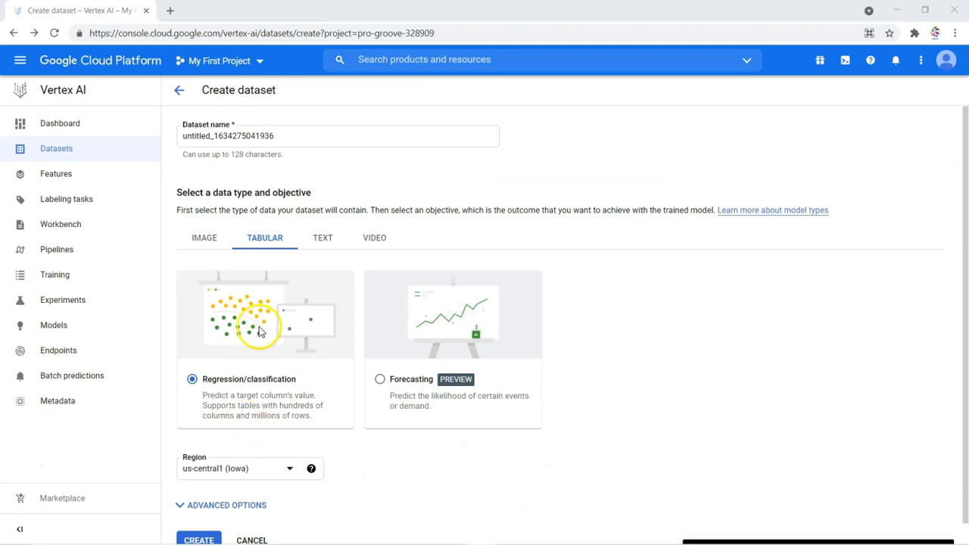
Step: Create a tabular regression/classification dataset named "Multiple regression" in the us-central1 (Iowa) region
{"action": "scroll", "coordinate": [598, 373], "scroll_direction": "down", "scroll_amount": 1}
{"action": "scroll", "coordinate": [603, 373], "scroll_direction": "up", "scroll_amount": 1}
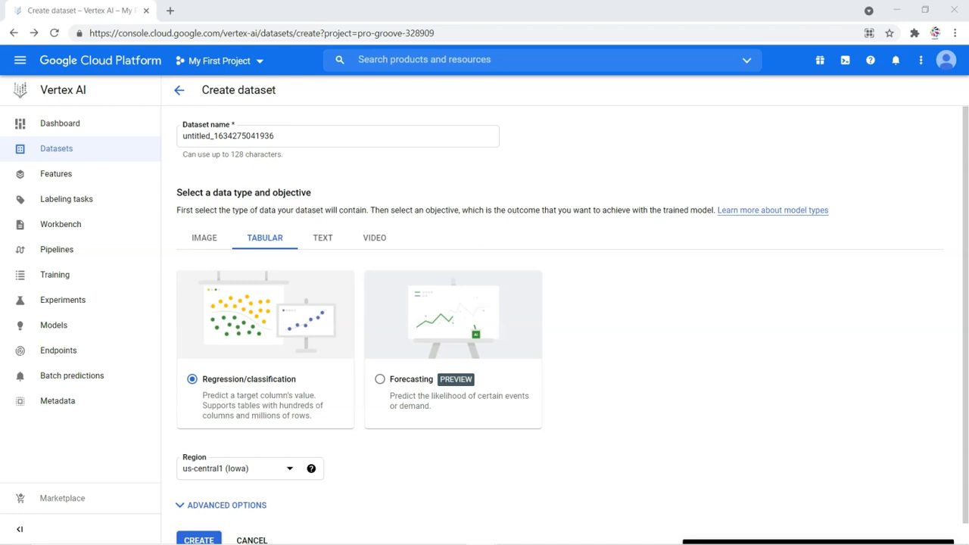
{"action": "double_click", "coordinate": [245, 133]}
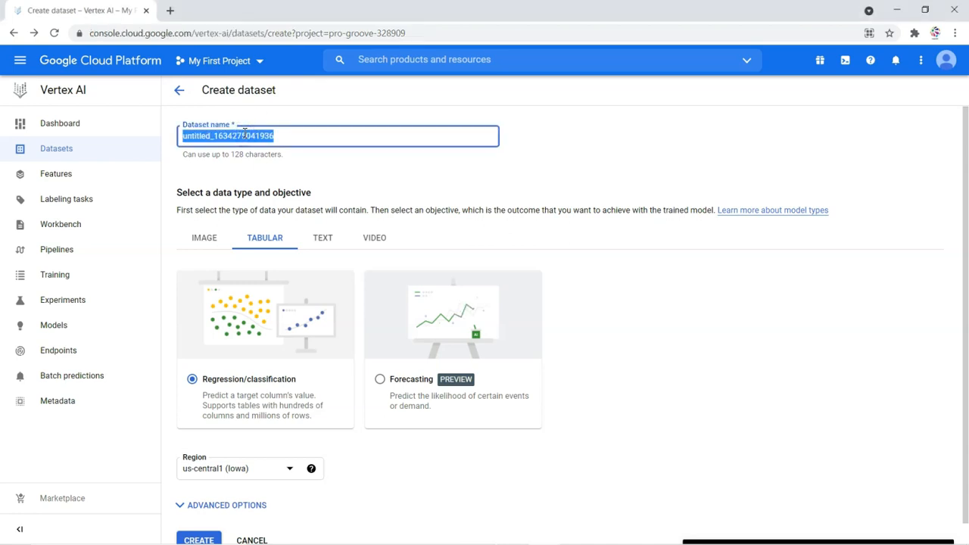
{"action": "type", "text": "Multipl"}
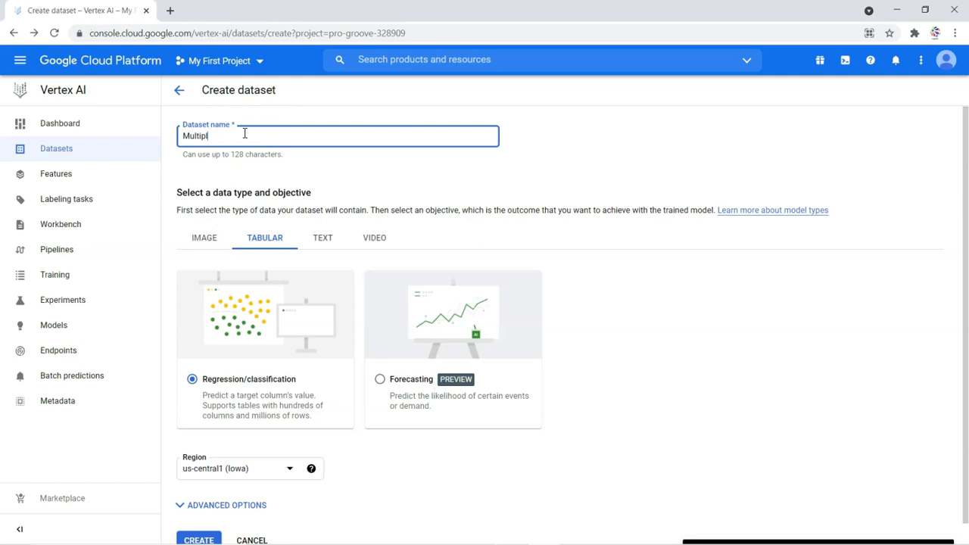
{"action": "type", "text": "e regression"}
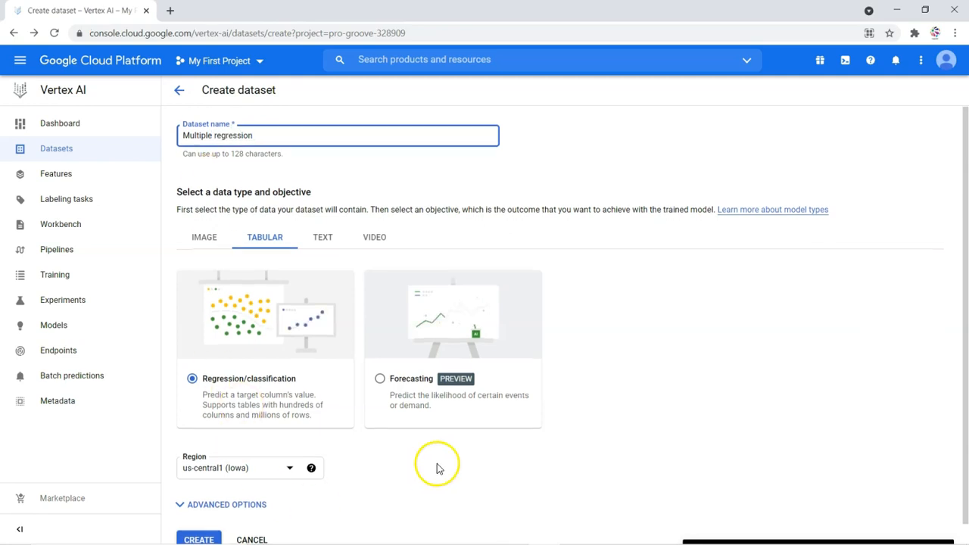
{"action": "scroll", "coordinate": [437, 465], "scroll_direction": "down", "scroll_amount": 1}
{"action": "left_click", "coordinate": [198, 519]}
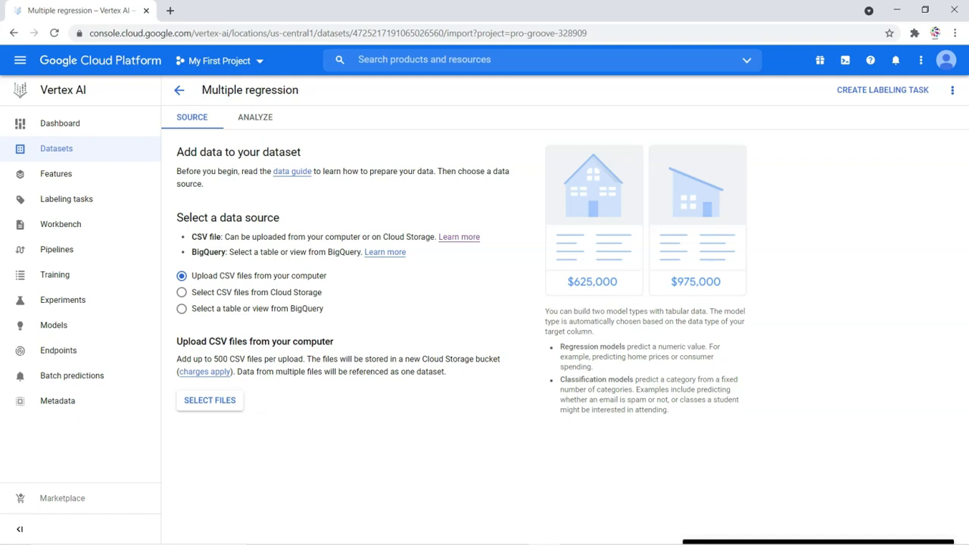
Step: Choose the CSV file "Insurance multiple regression v1" from the Training\Datasets folder on drive D: as the dataset's upload source
{"action": "left_click", "coordinate": [201, 407]}
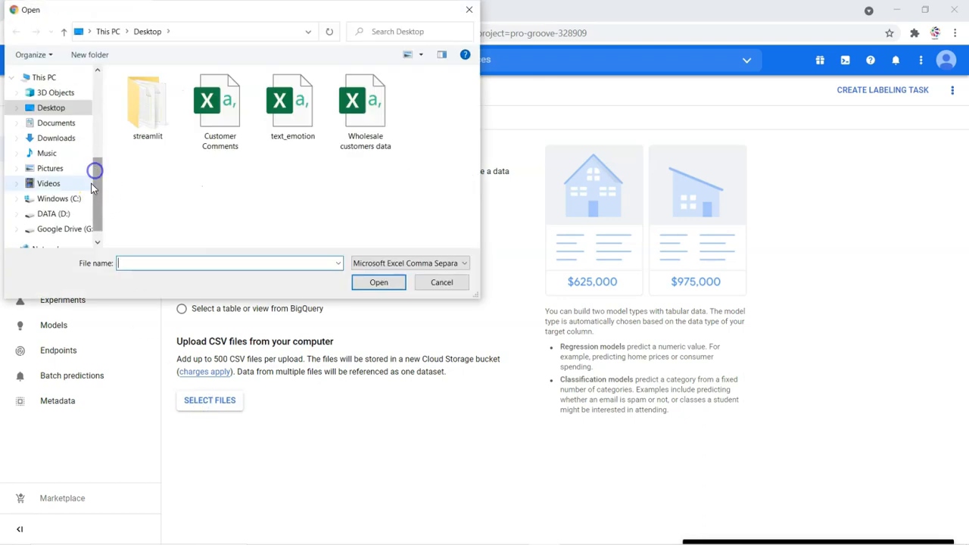
{"action": "left_click", "coordinate": [67, 214]}
{"action": "scroll", "coordinate": [177, 188], "scroll_direction": "down", "scroll_amount": 4}
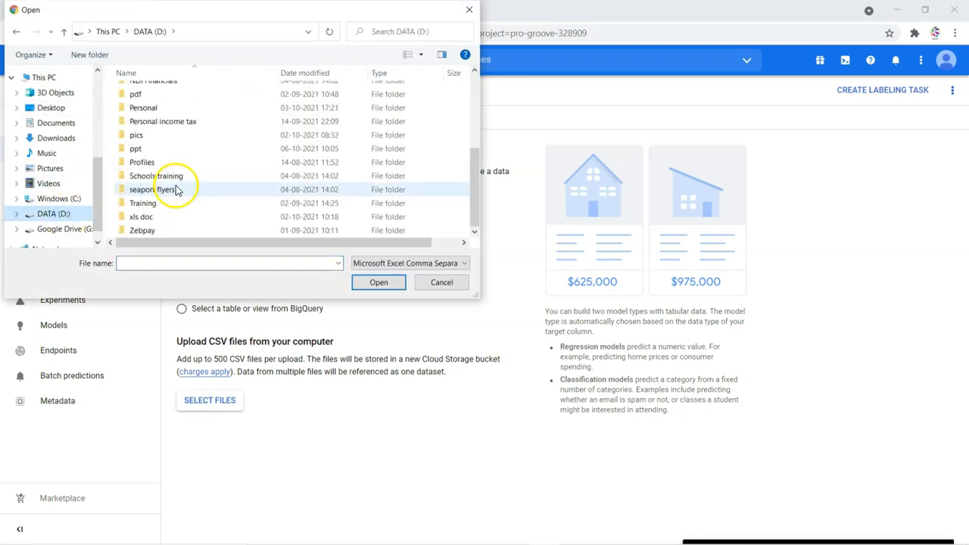
{"action": "left_click", "coordinate": [170, 204]}
{"action": "double_click", "coordinate": [145, 94]}
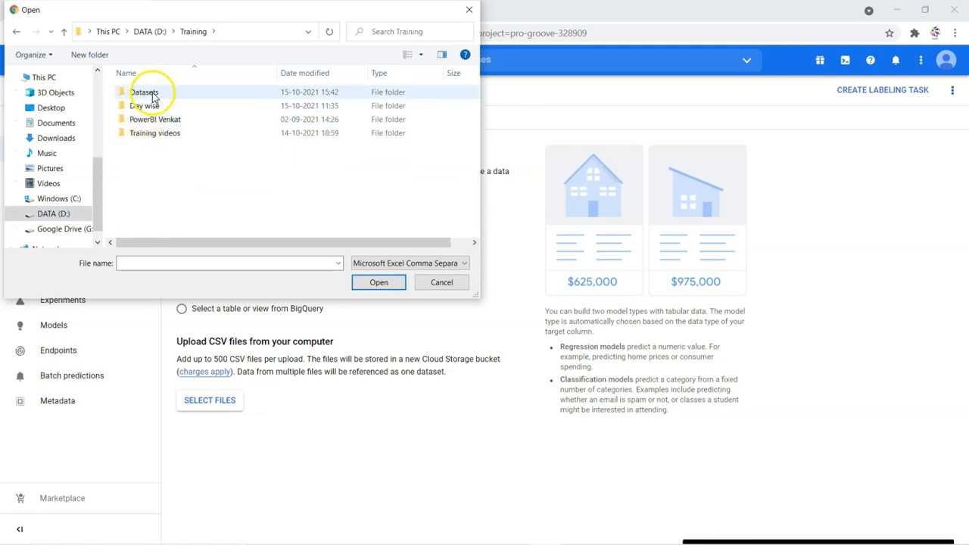
{"action": "left_click", "coordinate": [180, 145]}
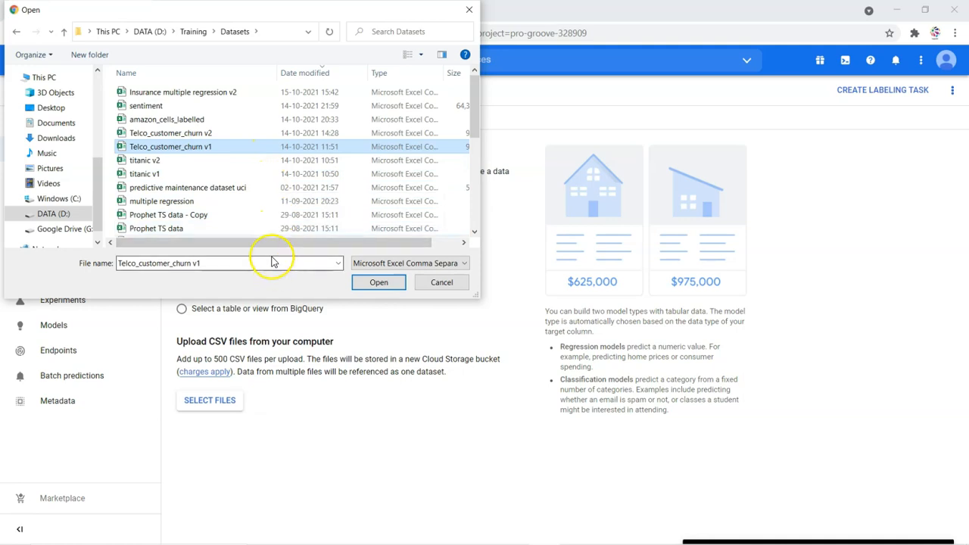
{"action": "left_click", "coordinate": [182, 93]}
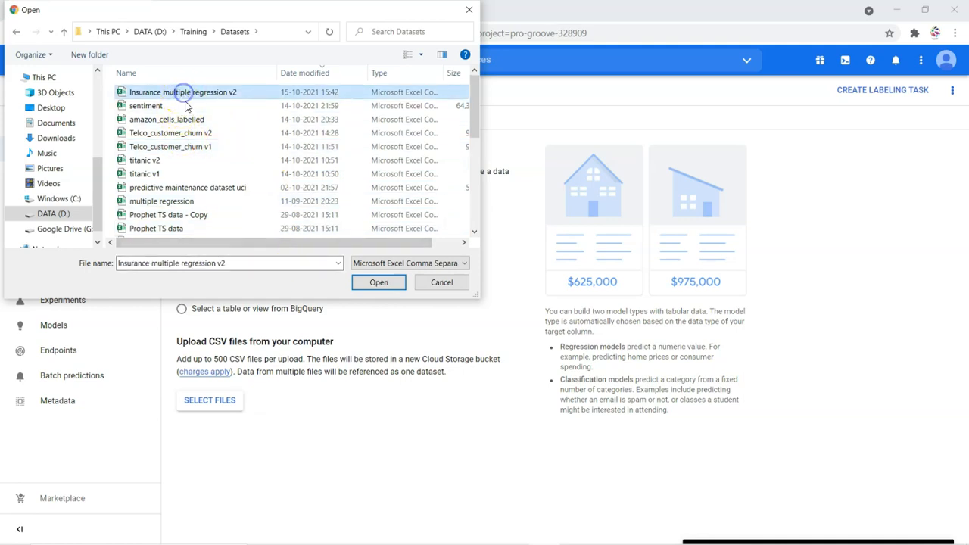
{"action": "scroll", "coordinate": [244, 173], "scroll_direction": "down", "scroll_amount": 5}
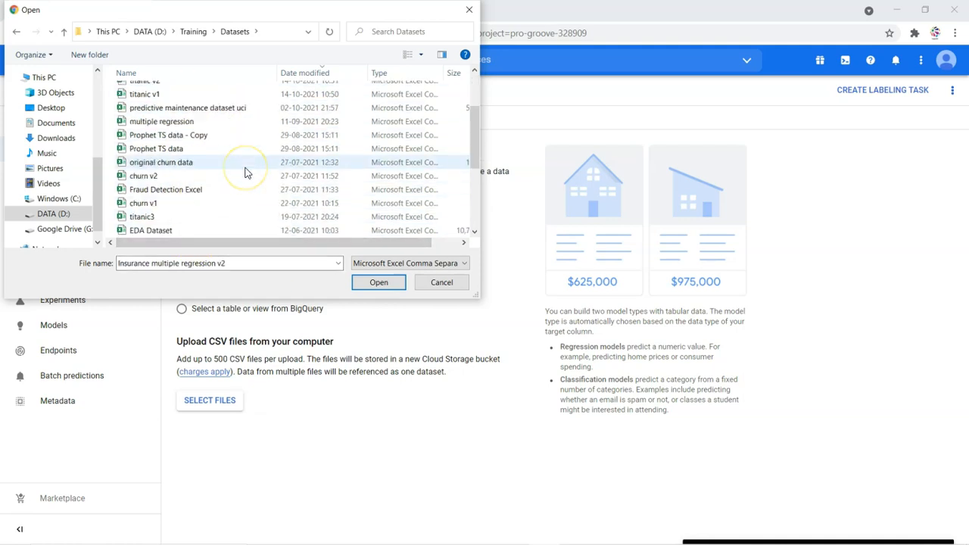
{"action": "left_click", "coordinate": [223, 189]}
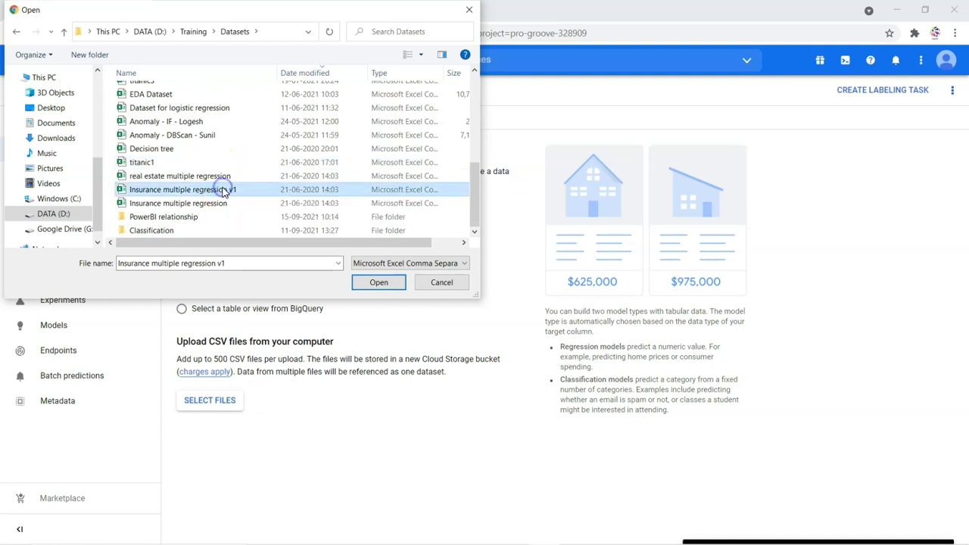
{"action": "left_click", "coordinate": [378, 284]}
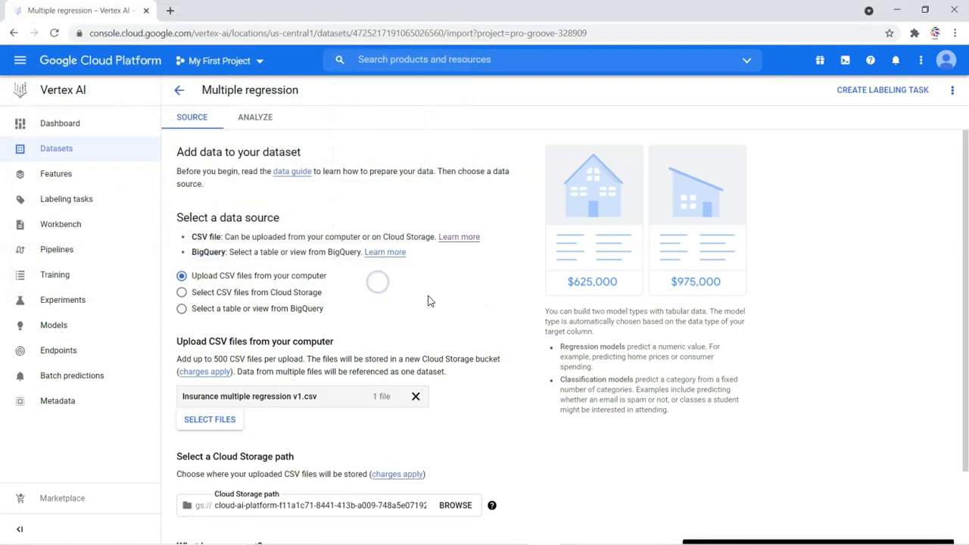
Step: Accept the suggested Cloud Storage path and upload the selected CSV file into the dataset
{"action": "scroll", "coordinate": [446, 314], "scroll_direction": "down", "scroll_amount": 2}
{"action": "mouse_move", "coordinate": [492, 417]}
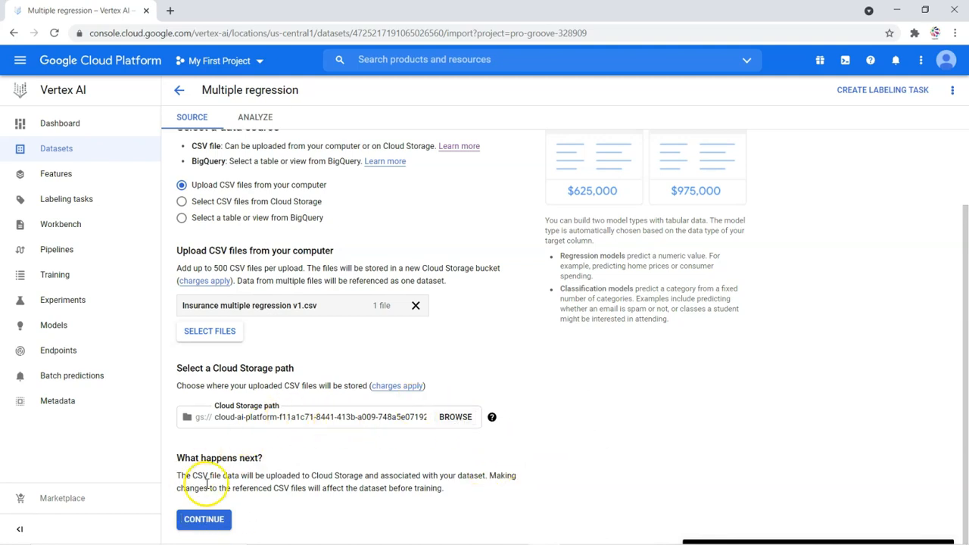
{"action": "left_click", "coordinate": [210, 523]}
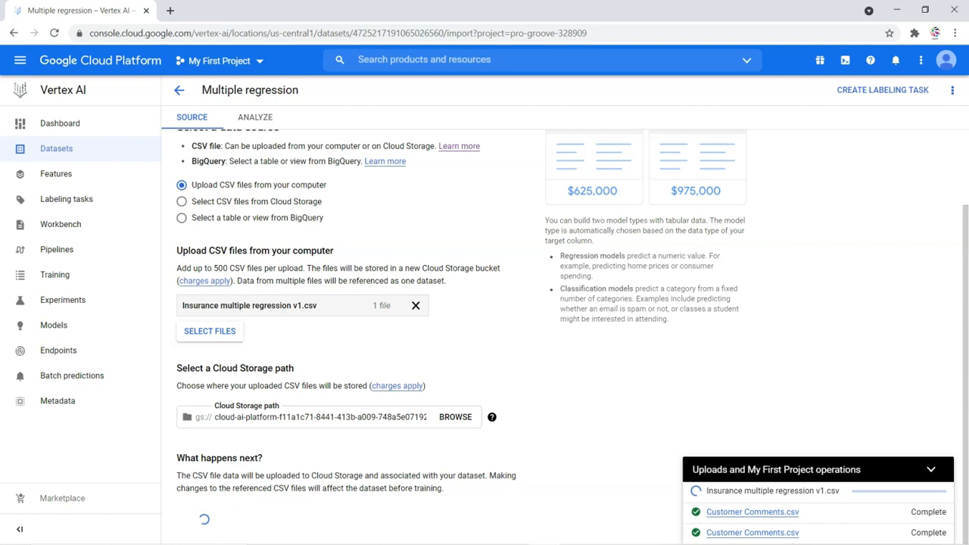
Step: Dismiss the completed upload notifications and generate statistics for the dataset's columns
{"action": "left_click", "coordinate": [938, 517]}
{"action": "left_click", "coordinate": [933, 531]}
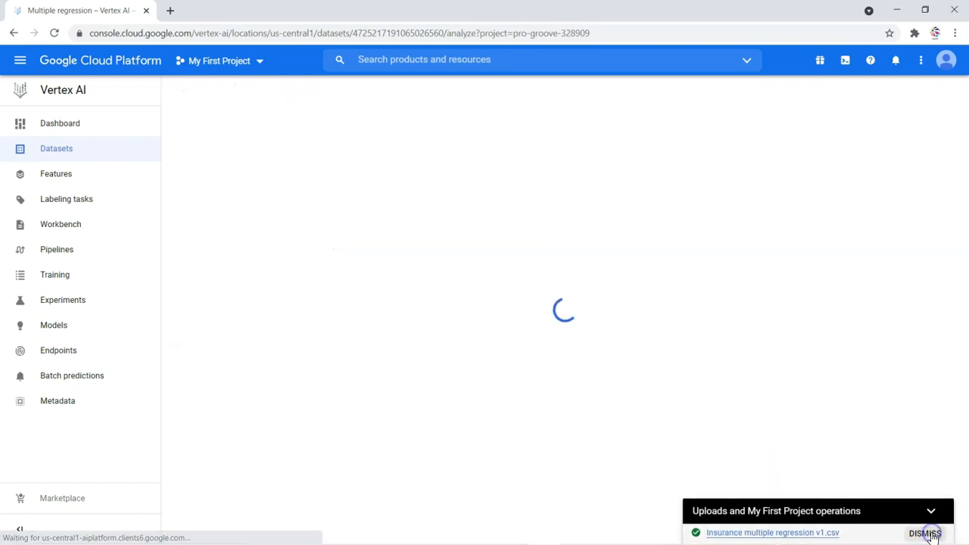
{"action": "left_click", "coordinate": [925, 533]}
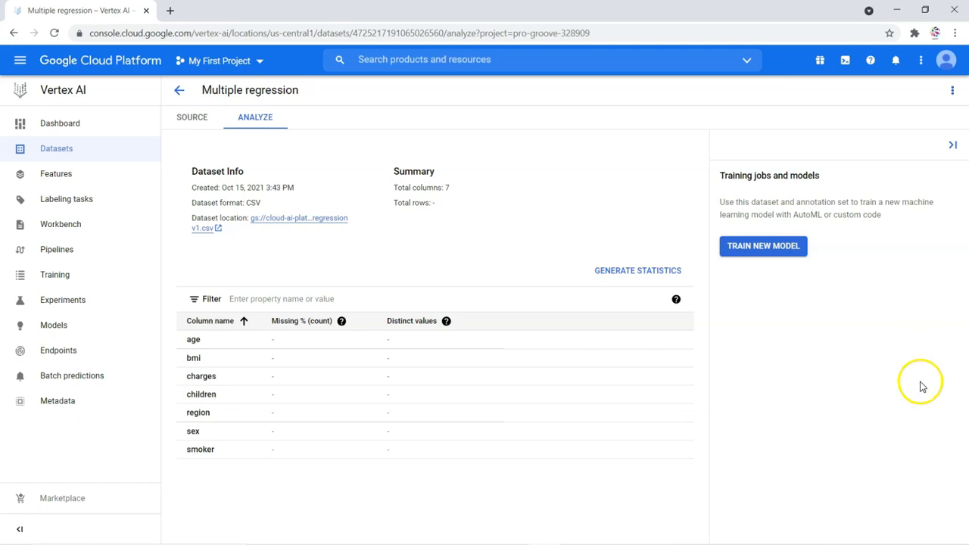
{"action": "left_click", "coordinate": [652, 274]}
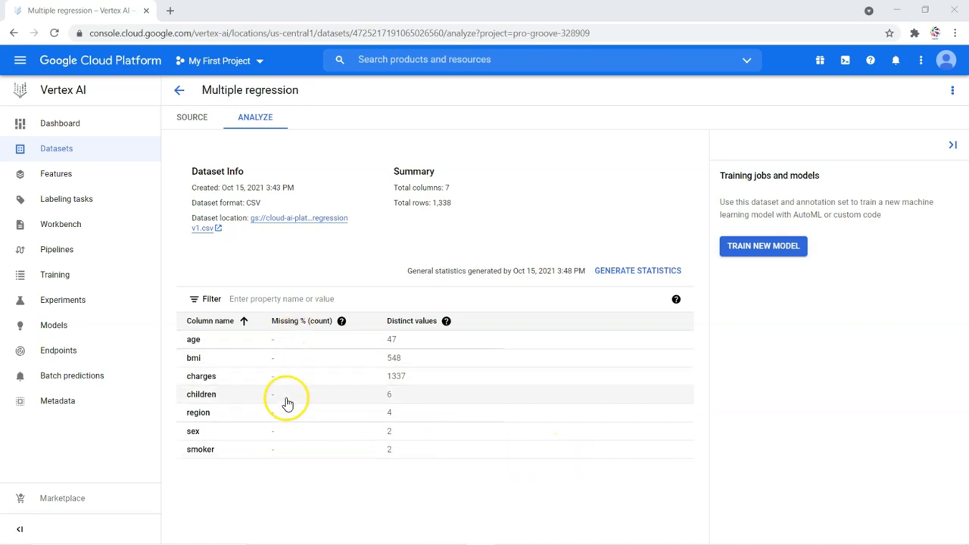
Step: Start training a new model on this dataset with the Regression objective and the AutoML method
{"action": "left_click", "coordinate": [757, 250]}
{"action": "left_click", "coordinate": [758, 251]}
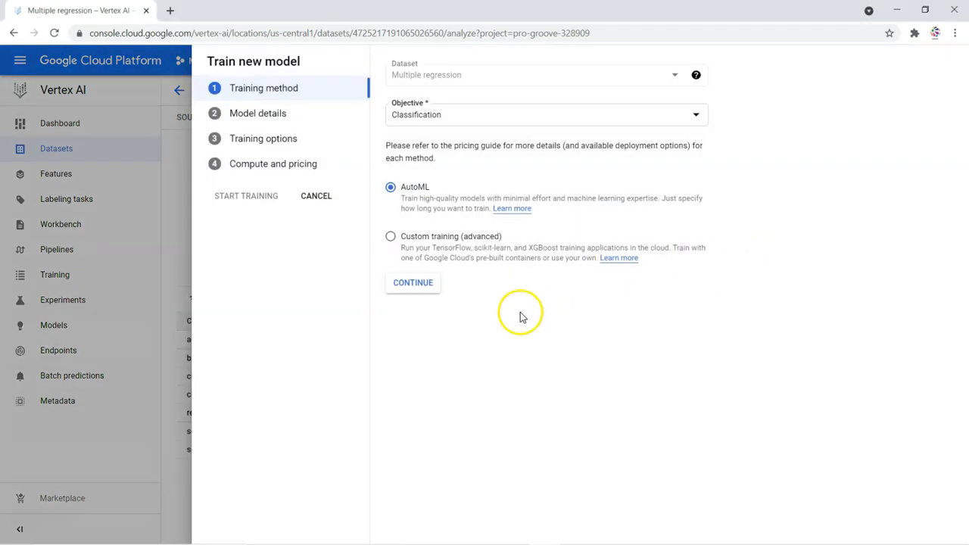
{"action": "left_click", "coordinate": [432, 118]}
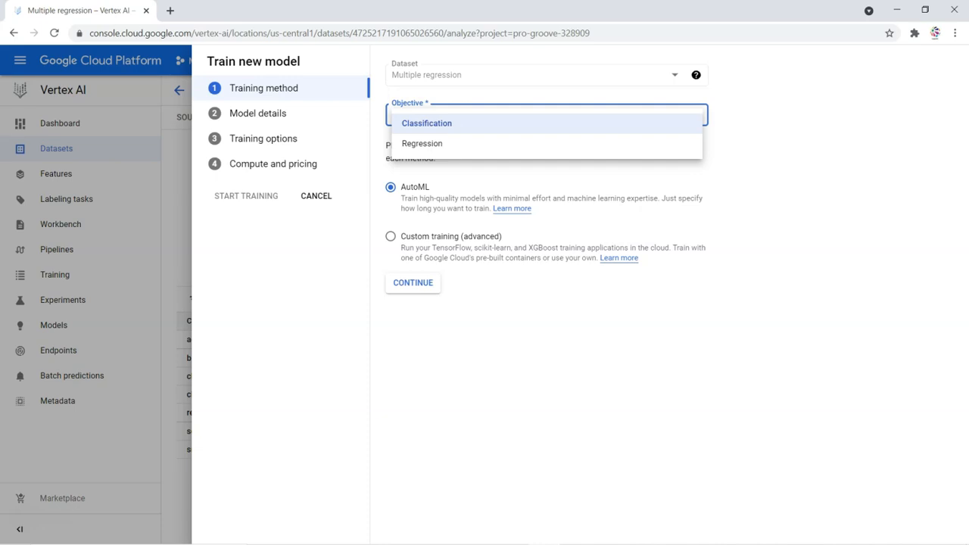
{"action": "left_click", "coordinate": [427, 143]}
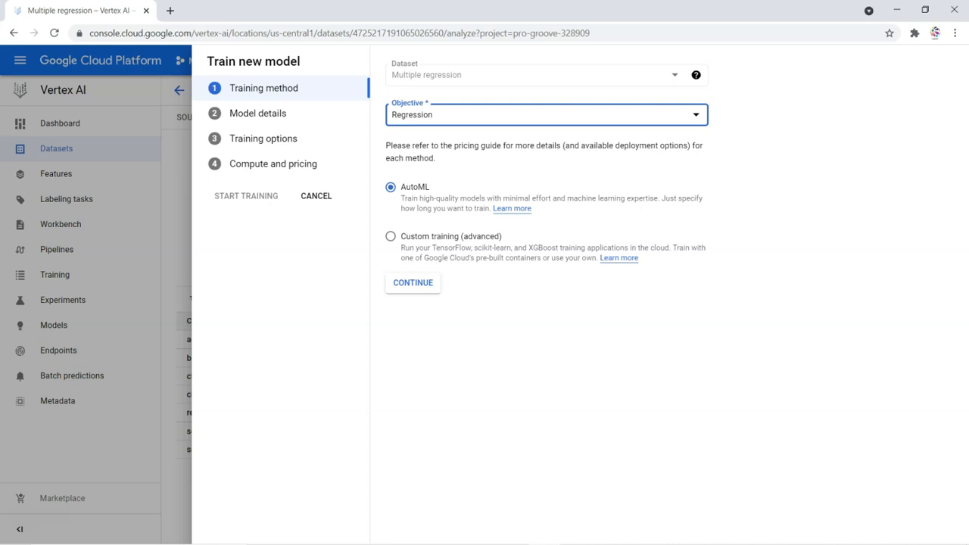
{"action": "left_click", "coordinate": [422, 284]}
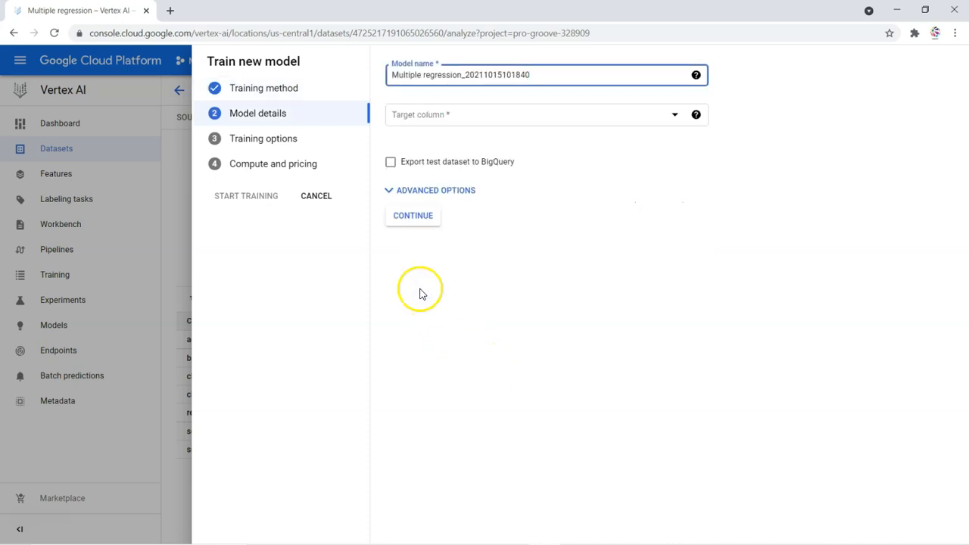
Step: Set charges as the model's target column and expand the advanced options for the model details
{"action": "left_click", "coordinate": [460, 114]}
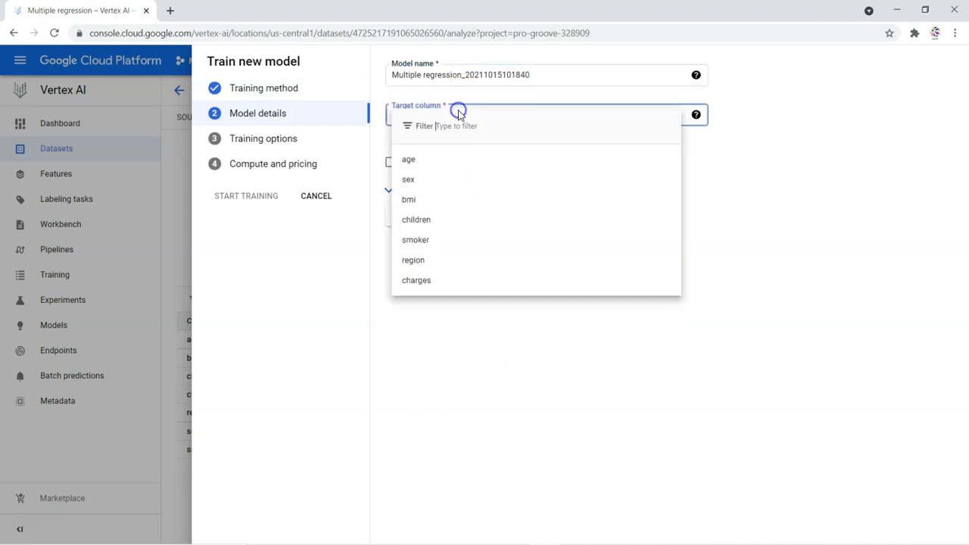
{"action": "left_click", "coordinate": [421, 282]}
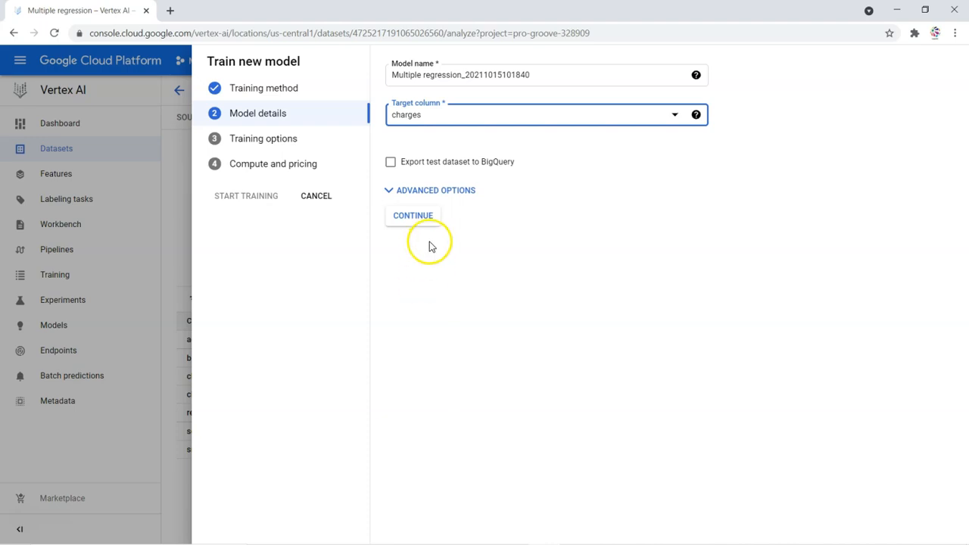
{"action": "left_click", "coordinate": [421, 191]}
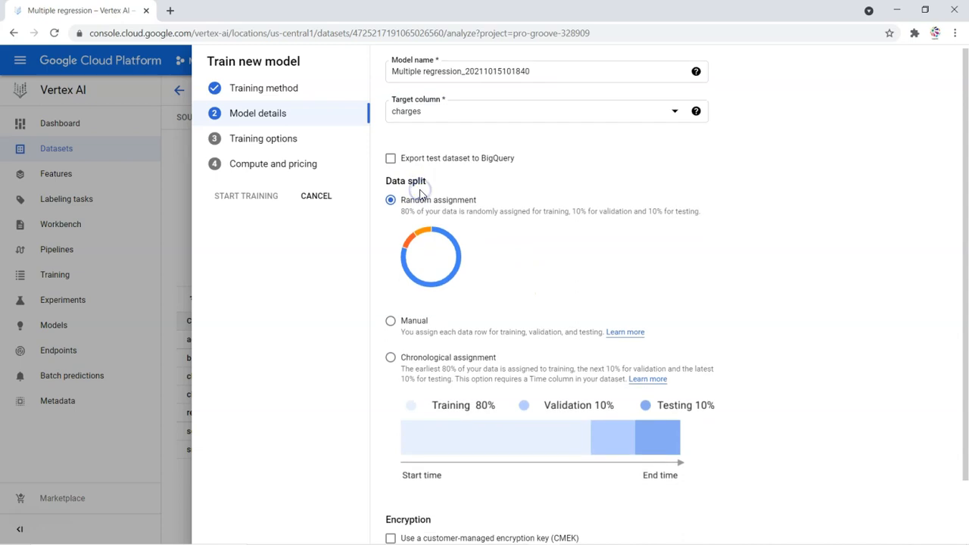